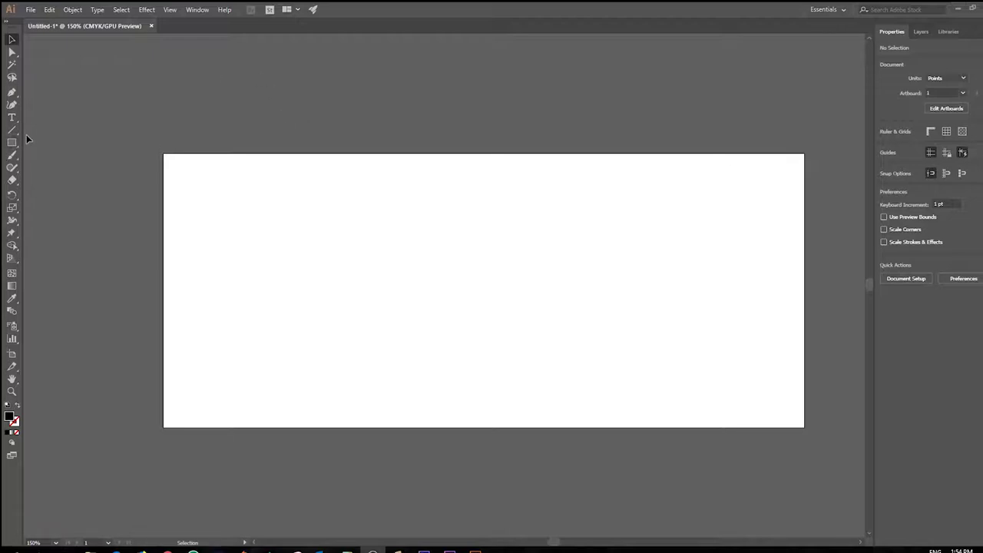
# Type the word KERNING on the left side of the artboard
pyautogui.click(13, 118)
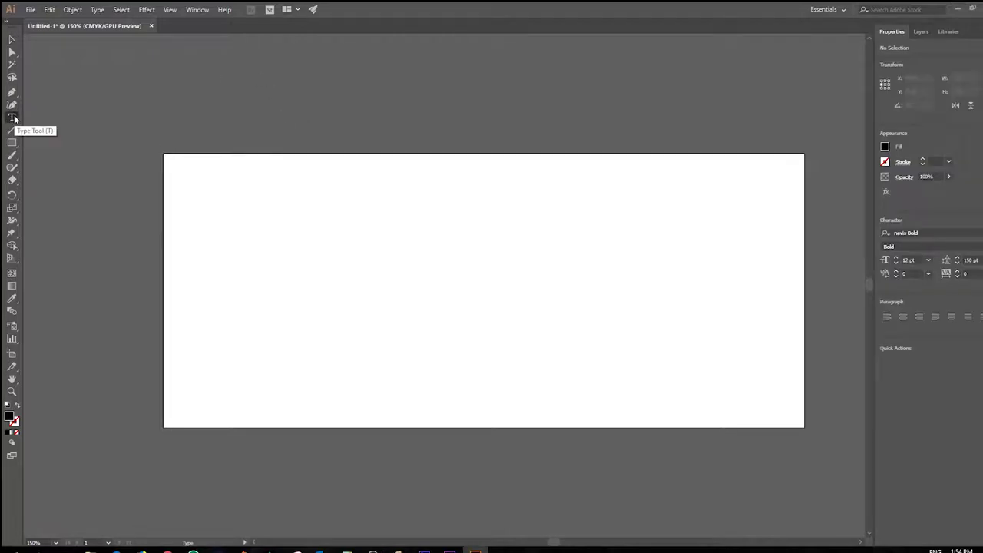
pyautogui.click(208, 231)
pyautogui.write('K')
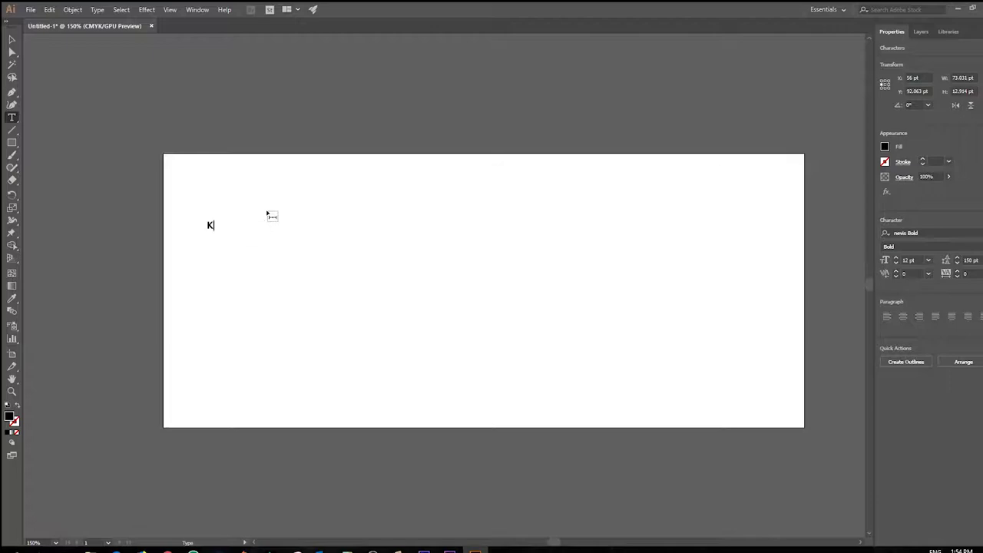
pyautogui.write('ERNING')
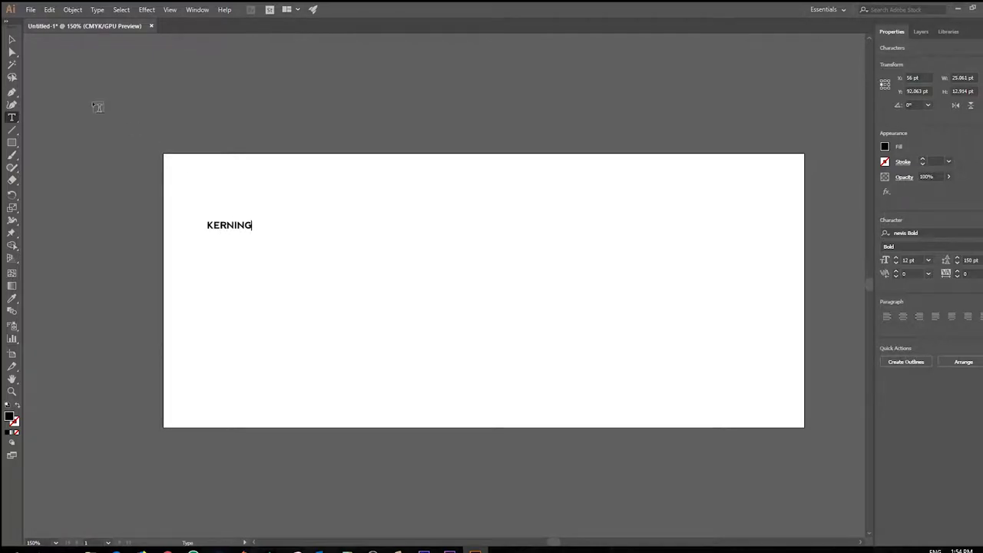
# Scale the KERNING text up across the artboard's upper half, then deselect it
pyautogui.click(11, 40)
pyautogui.moveTo(253, 230); pyautogui.dragTo(704, 334)
pyautogui.moveTo(507, 319); pyautogui.dragTo(551, 238)
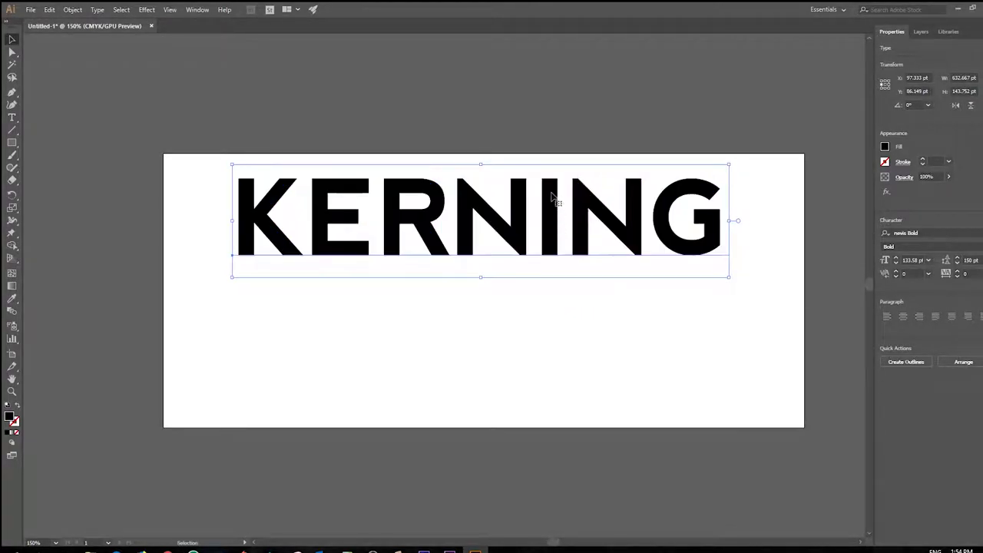
pyautogui.click(545, 92)
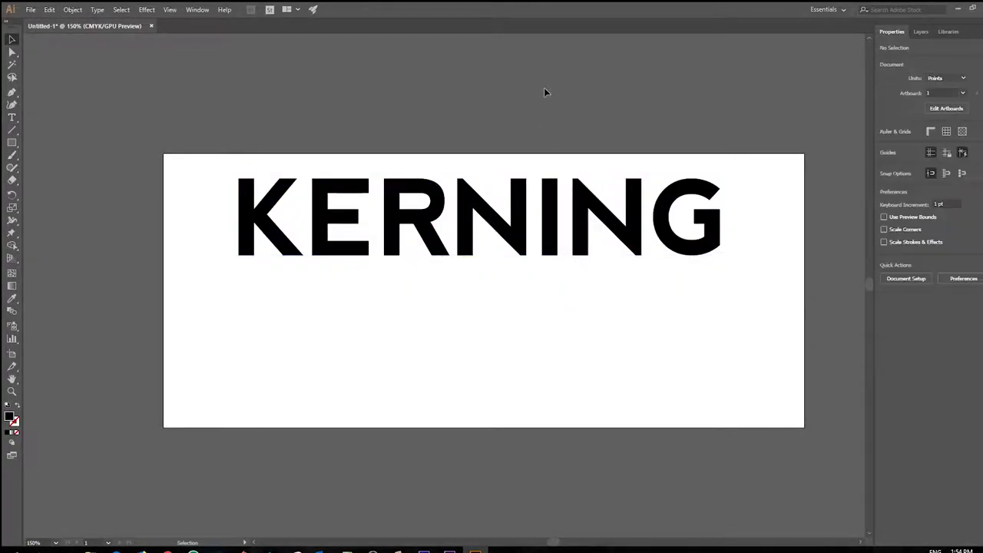
# Switch to the Typography workspace and look through its Layers, Libraries and Properties panels
pyautogui.click(821, 11)
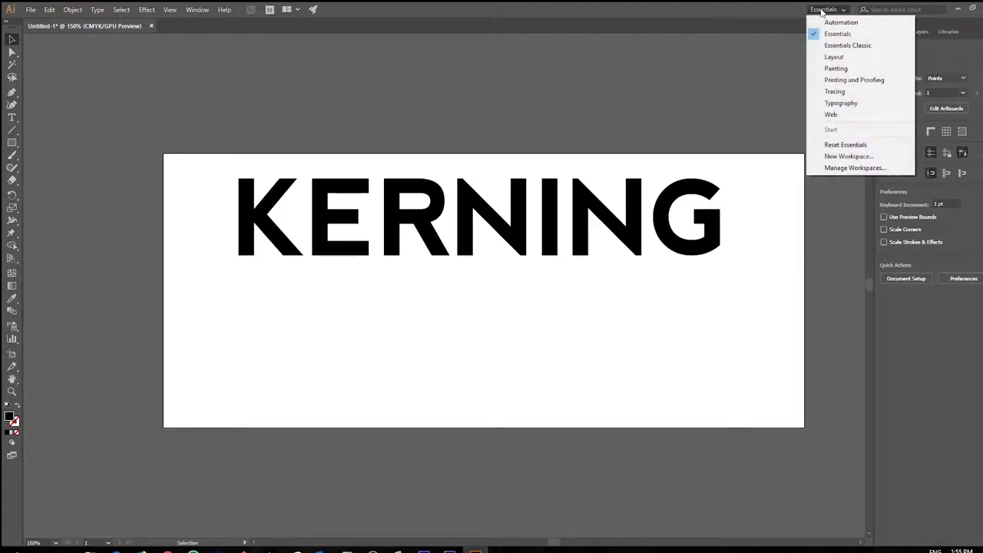
pyautogui.click(846, 103)
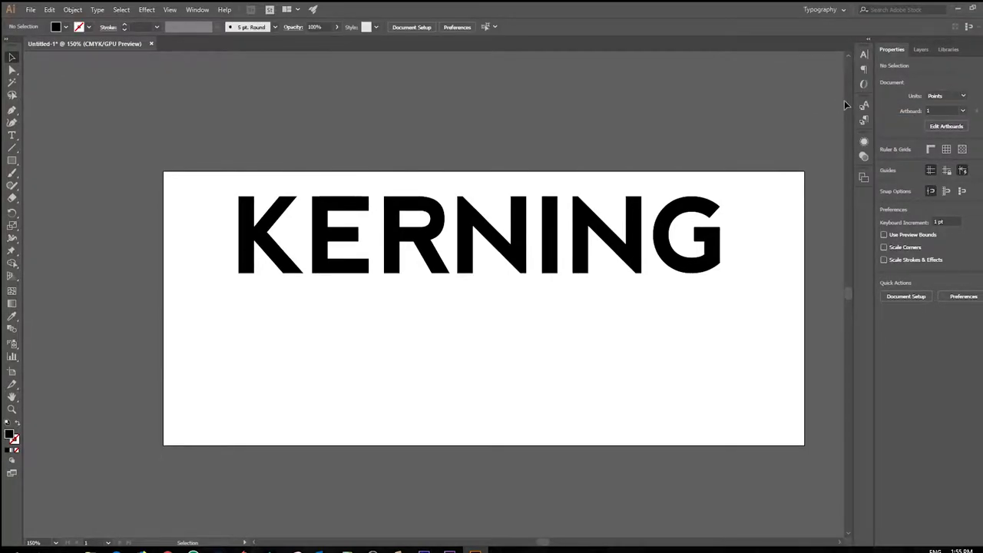
pyautogui.click(924, 51)
pyautogui.click(948, 49)
pyautogui.click(892, 49)
# Show and hide the Character panel, then pan the artboard to the left
pyautogui.click(865, 56)
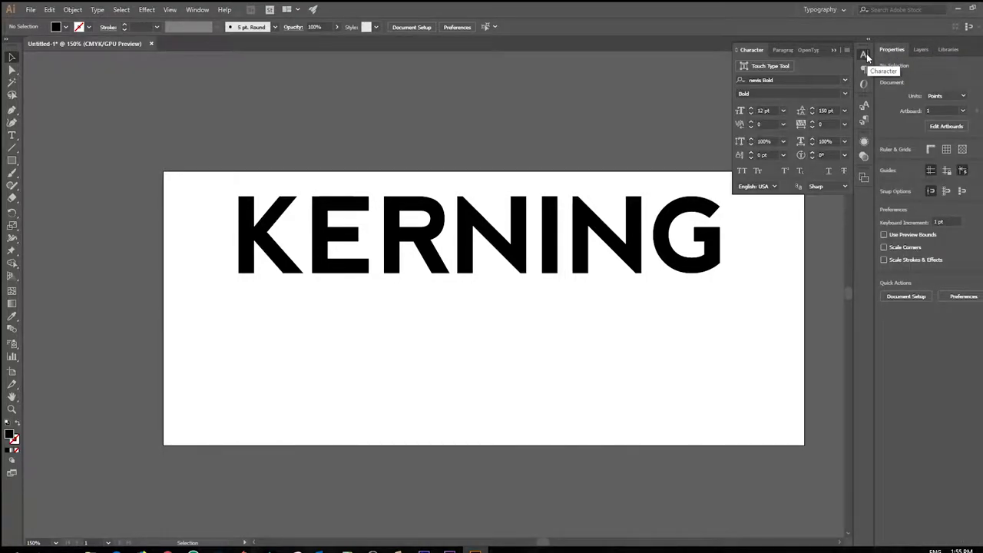
pyautogui.click(865, 56)
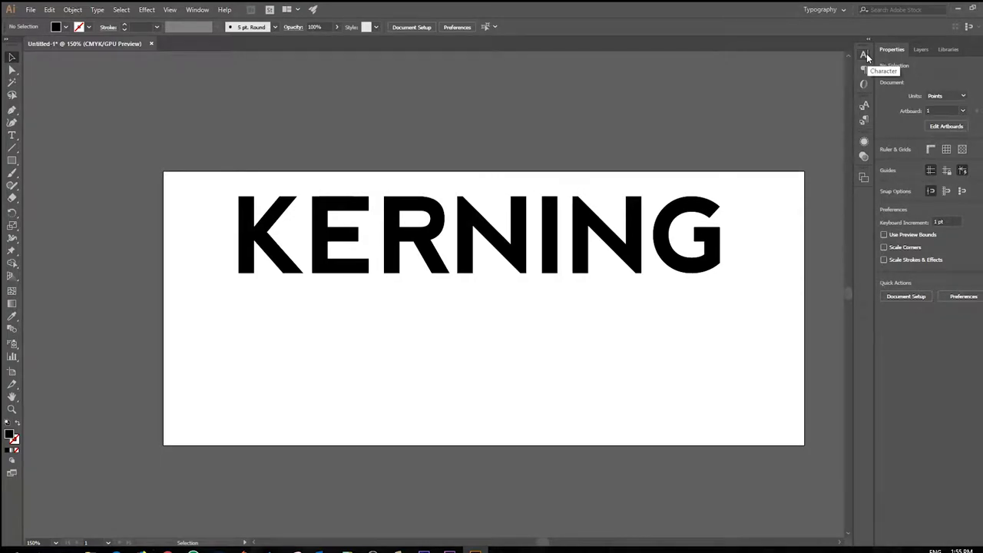
pyautogui.moveTo(584, 397); pyautogui.dragTo(499, 383)
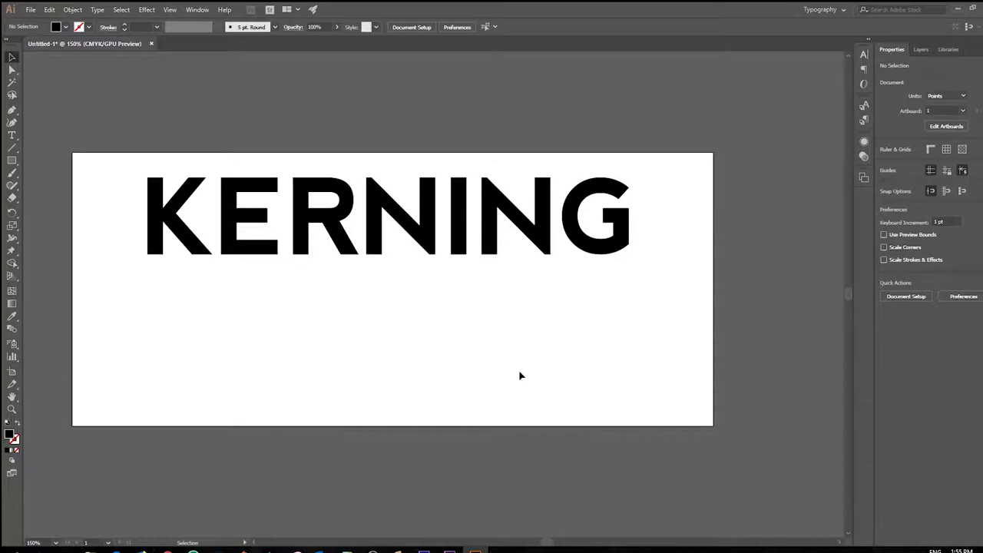
# Enter and exit editing of KERNING, deselect it, and show Character settings with kerning and tracking at 0
pyautogui.click(384, 193)
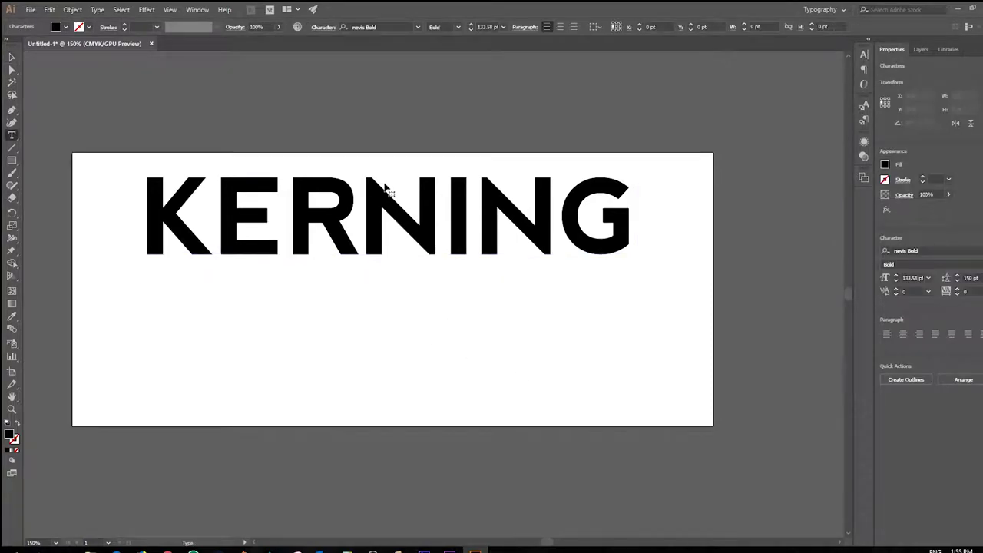
pyautogui.doubleClick(285, 189)
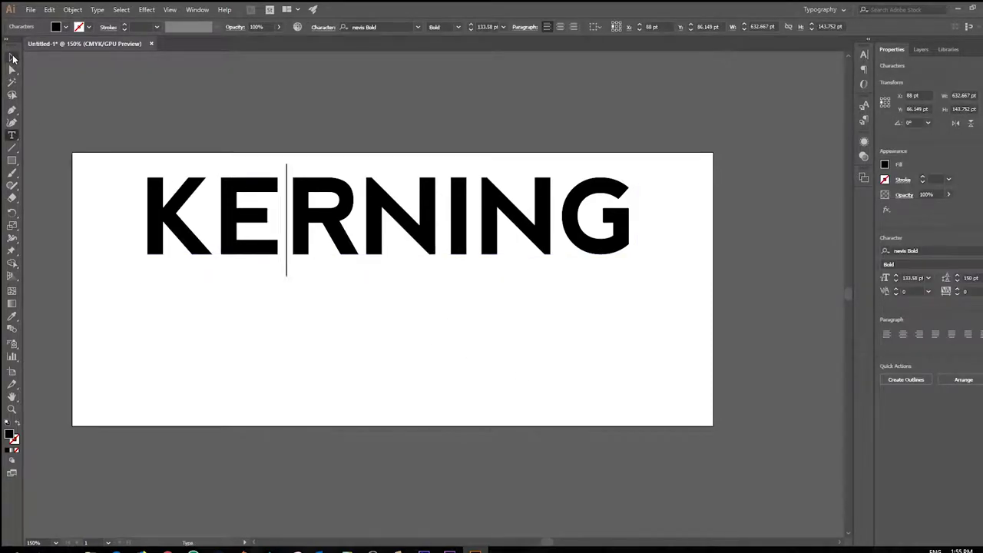
pyautogui.click(11, 57)
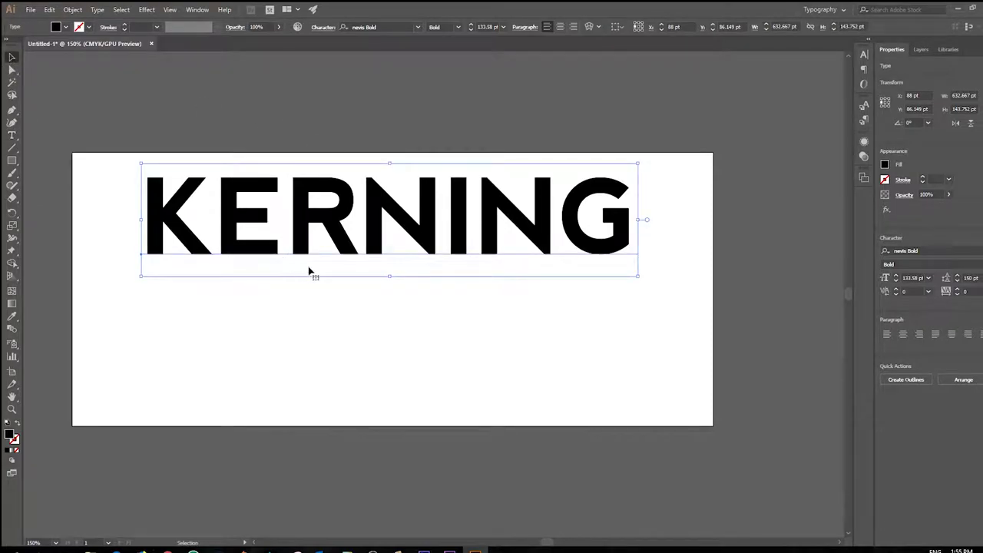
pyautogui.click(383, 325)
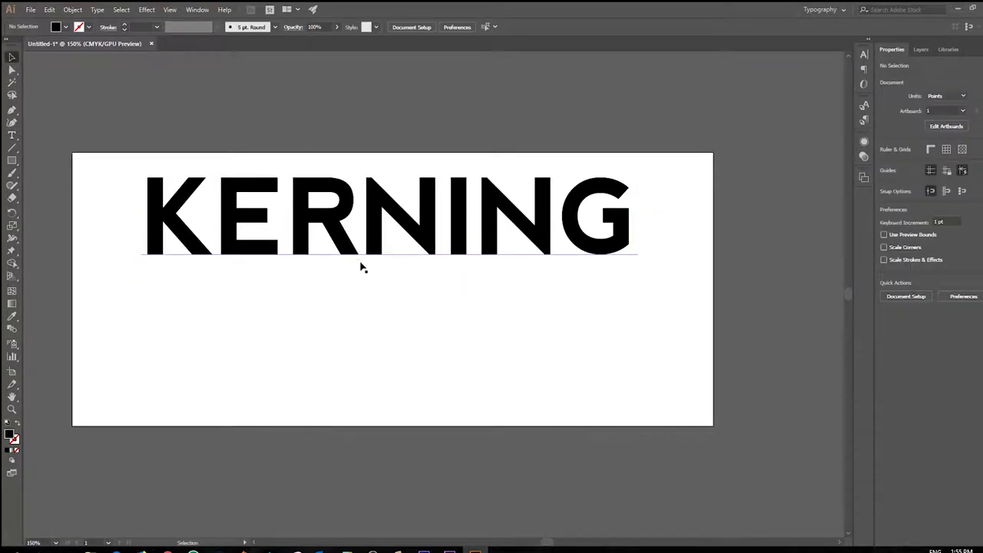
pyautogui.click(863, 57)
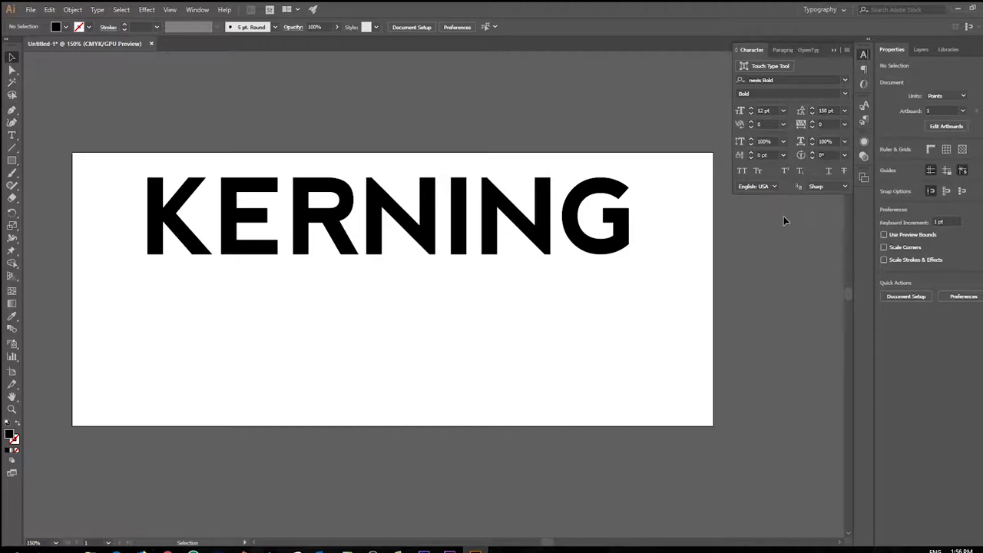
# Tighten the K–E pair kerning in KERNING, settling at -60
pyautogui.doubleClick(215, 217)
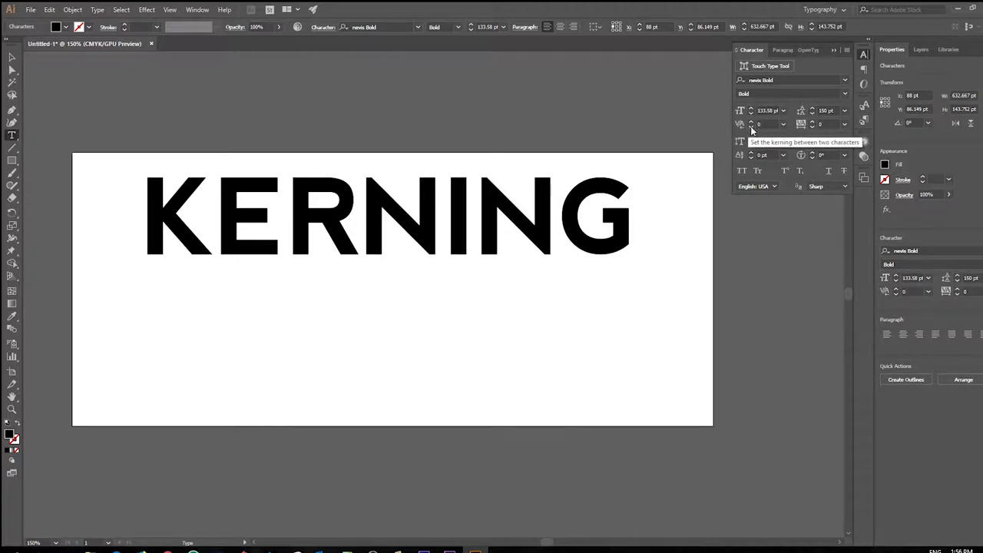
pyautogui.click(751, 127)
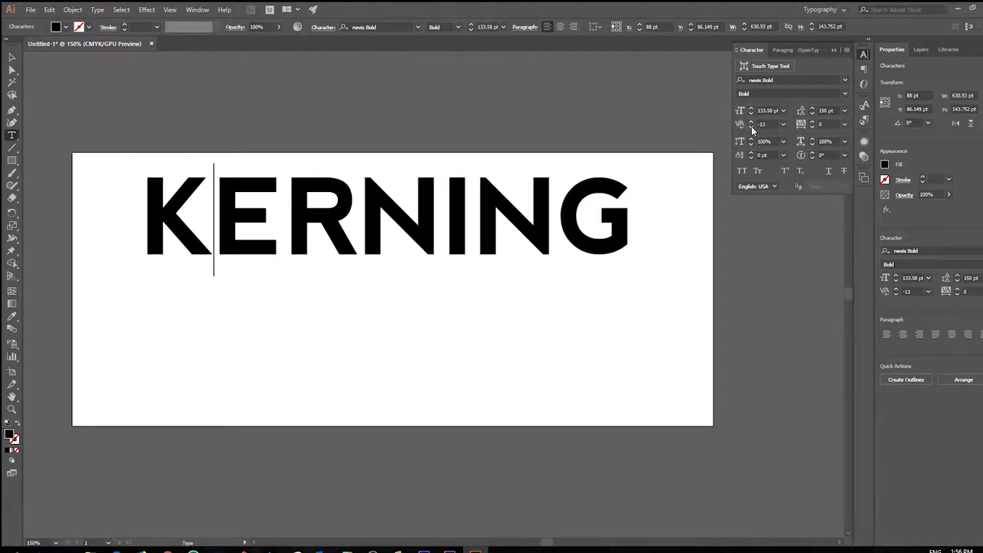
pyautogui.click(751, 127)
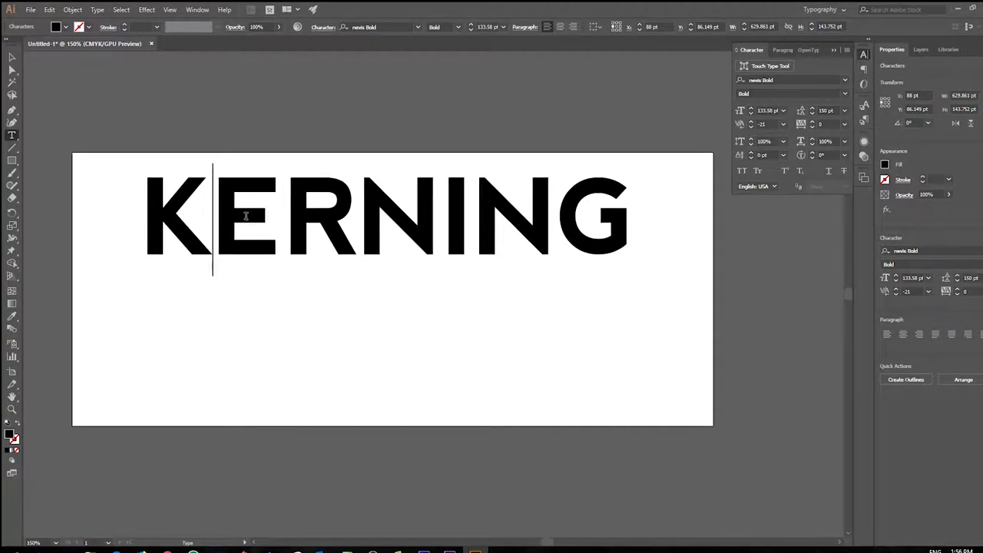
pyautogui.hotkey('ctrl', 'alt', 'q')
pyautogui.click(751, 127)
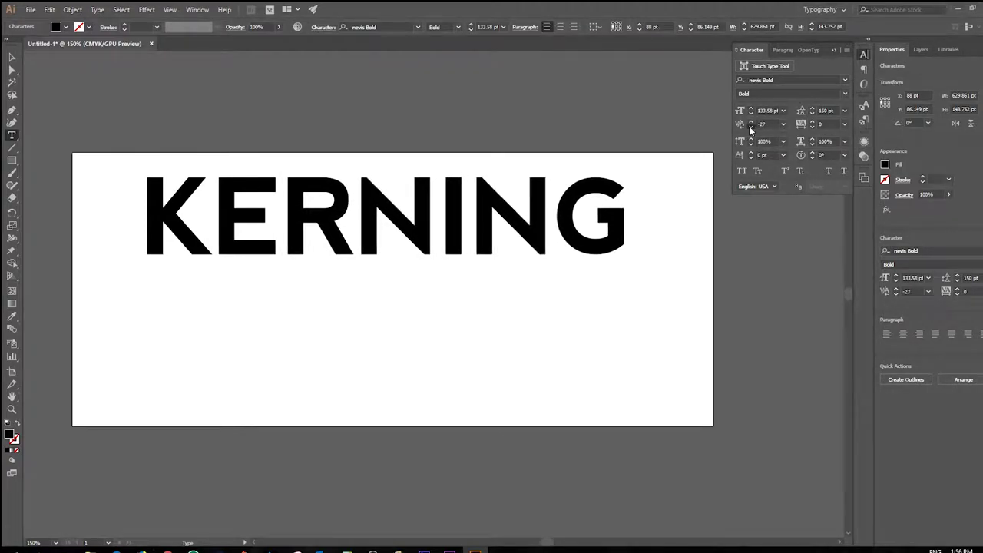
pyautogui.click(751, 128)
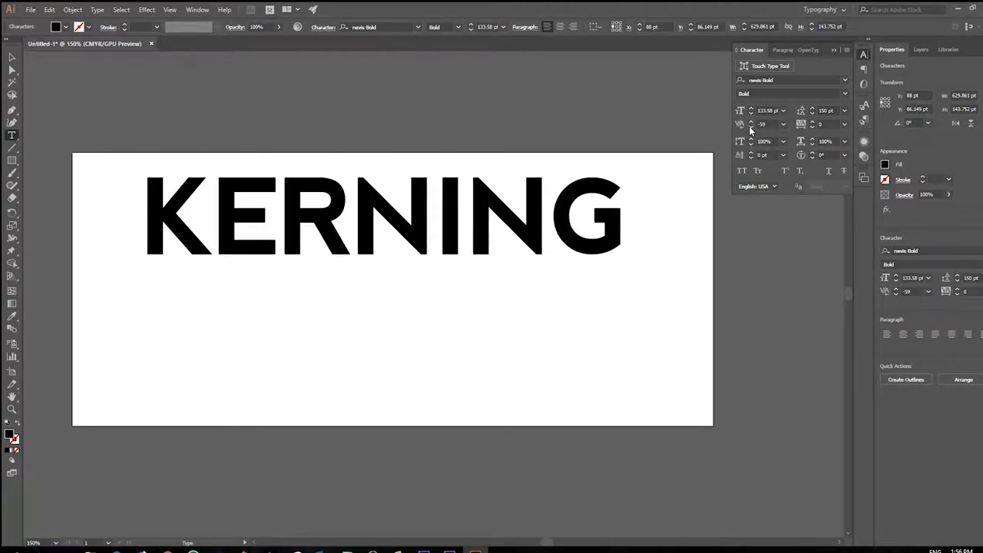
pyautogui.click(751, 128)
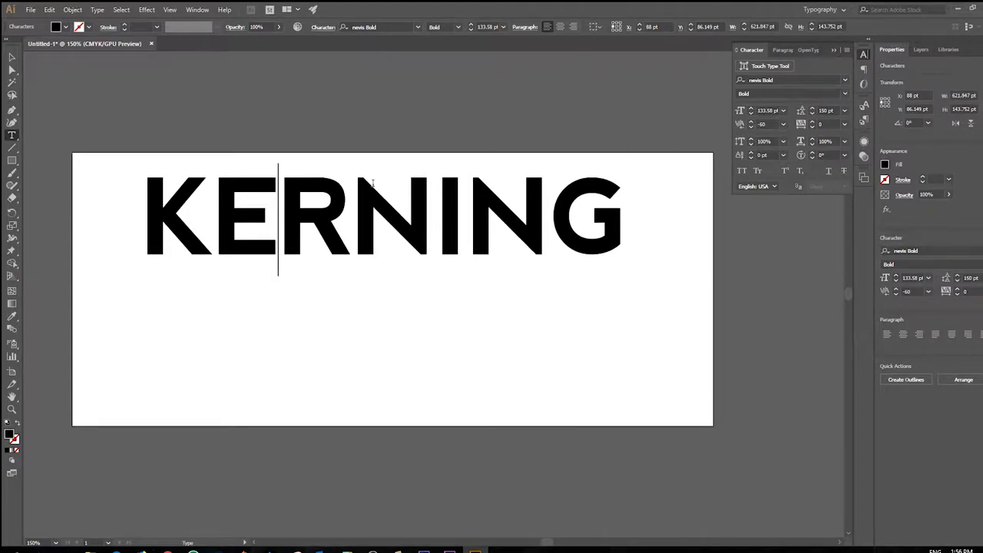
# Tighten the R–N pair kerning to -33
pyautogui.click(361, 206)
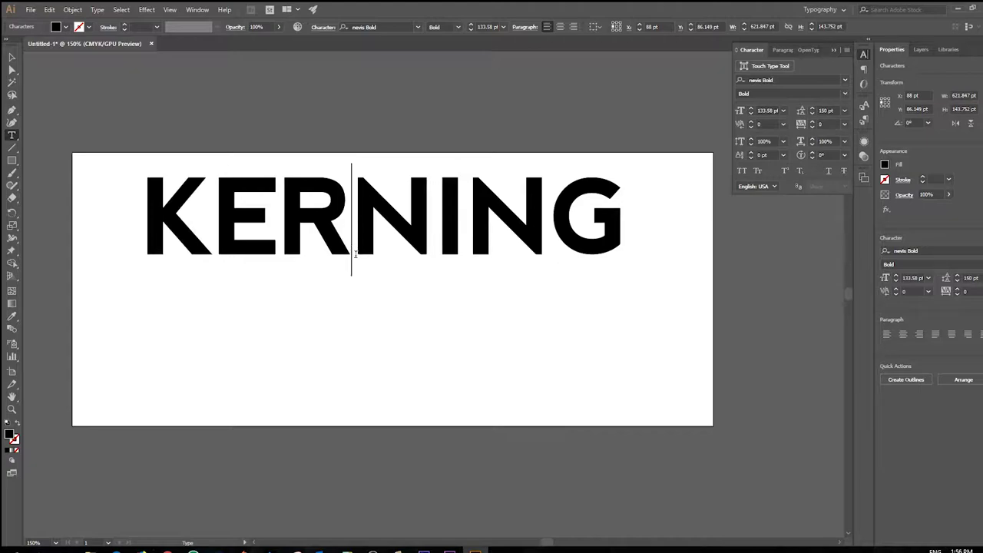
pyautogui.click(751, 129)
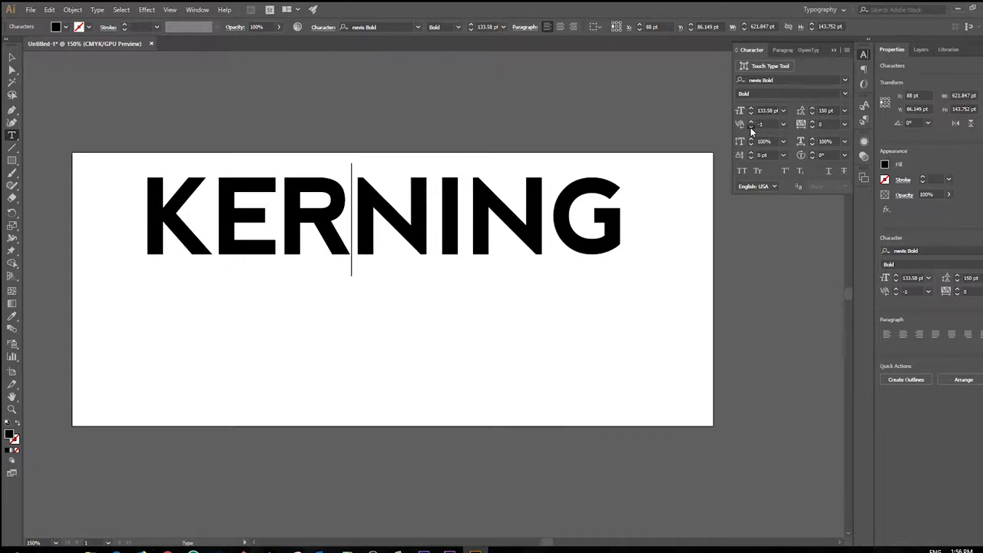
pyautogui.click(752, 120)
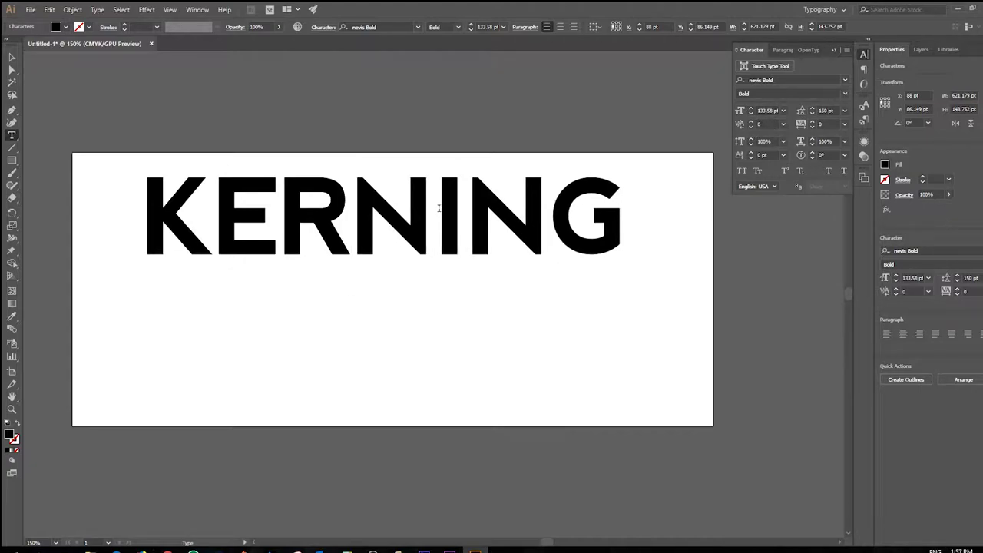
pyautogui.click(751, 129)
pyautogui.moveTo(751, 129); pyautogui.dragTo(751, 129)
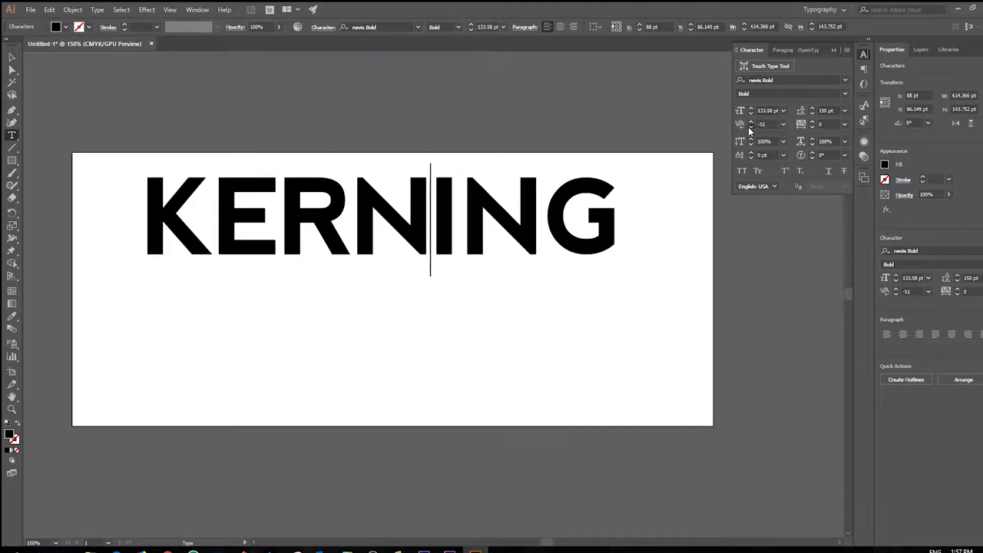
# Tighten the I–N pair kerning to -63
pyautogui.press('Right')
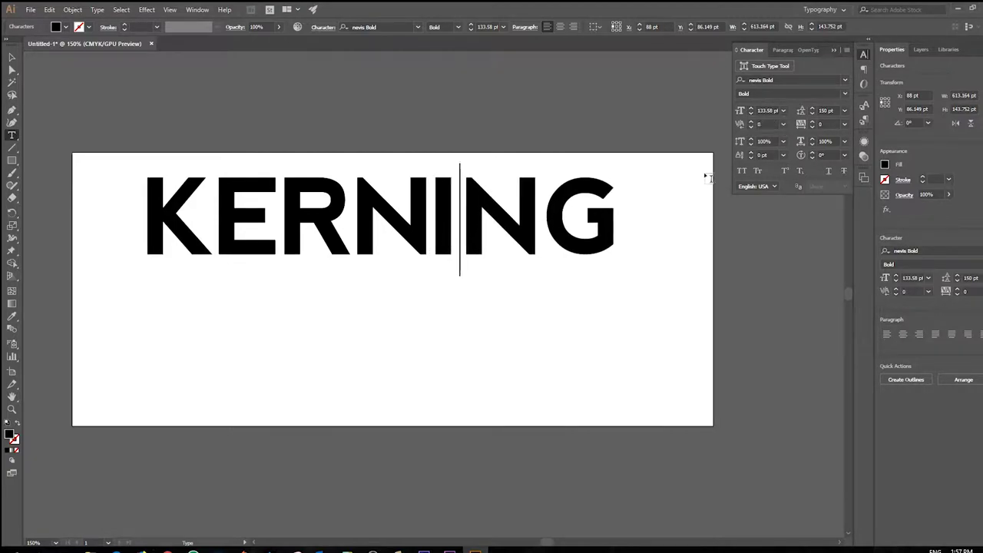
pyautogui.click(751, 127)
pyautogui.click(751, 127)
pyautogui.click(751, 127)
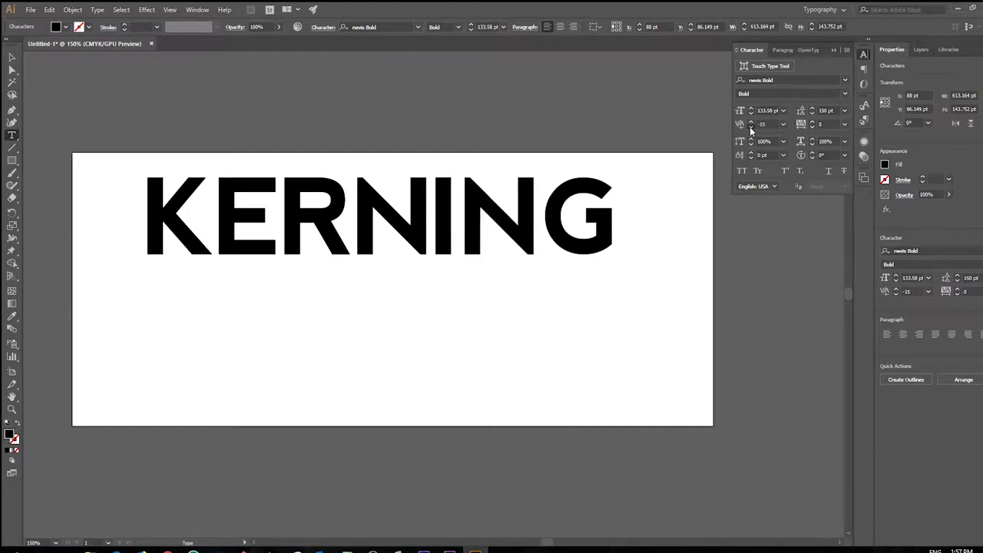
pyautogui.click(752, 127)
pyautogui.click(752, 127)
pyautogui.click(751, 127)
pyautogui.click(752, 127)
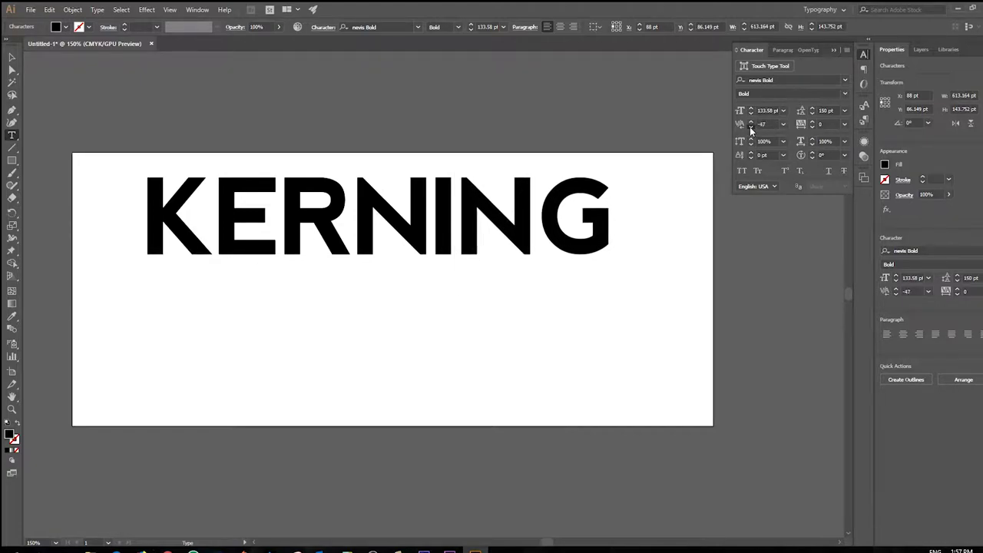
pyautogui.click(752, 128)
pyautogui.click(751, 128)
pyautogui.click(752, 128)
pyautogui.click(751, 128)
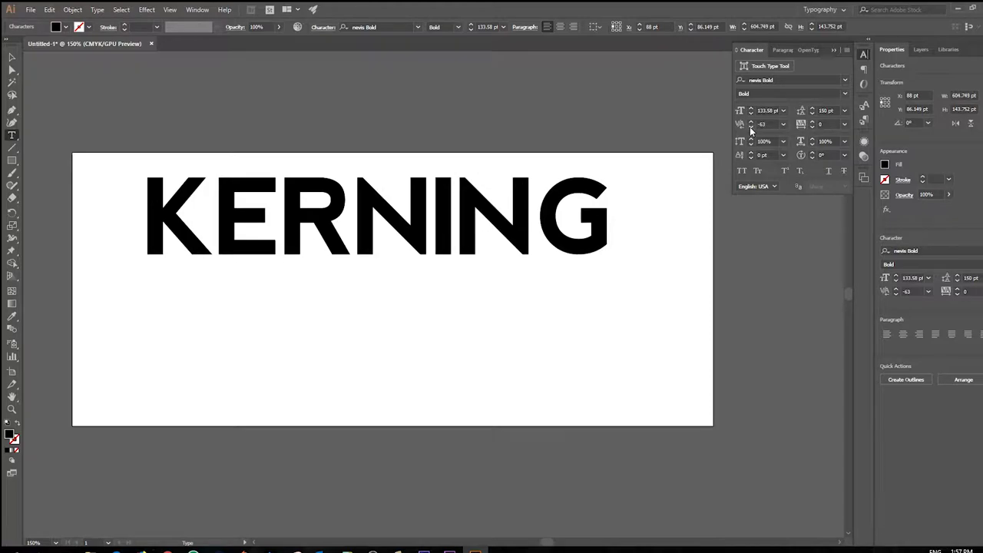
# Tighten the N–G pair kerning to -49
pyautogui.press('Right')
pyautogui.click(752, 128)
pyautogui.click(752, 127)
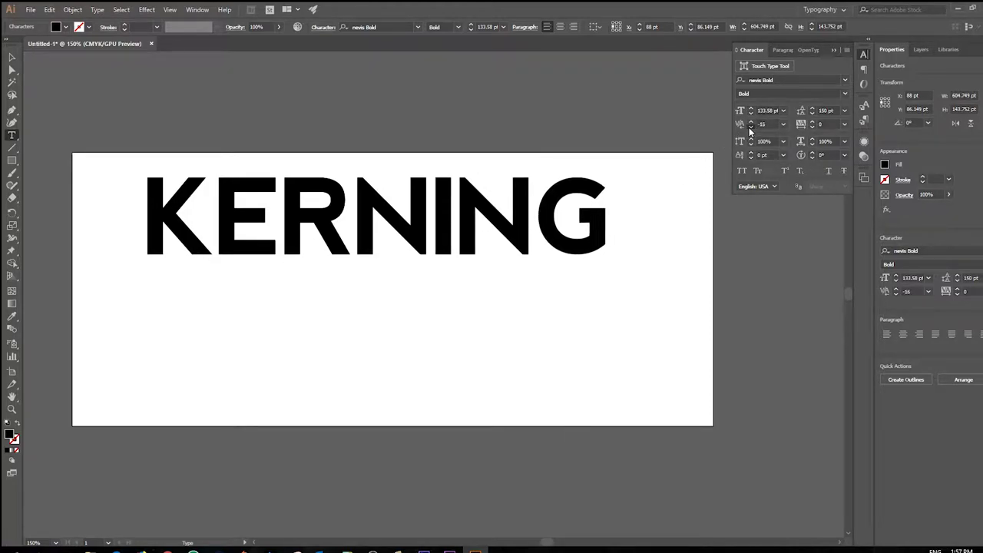
pyautogui.click(751, 129)
pyautogui.click(751, 128)
pyautogui.click(750, 128)
pyautogui.click(750, 129)
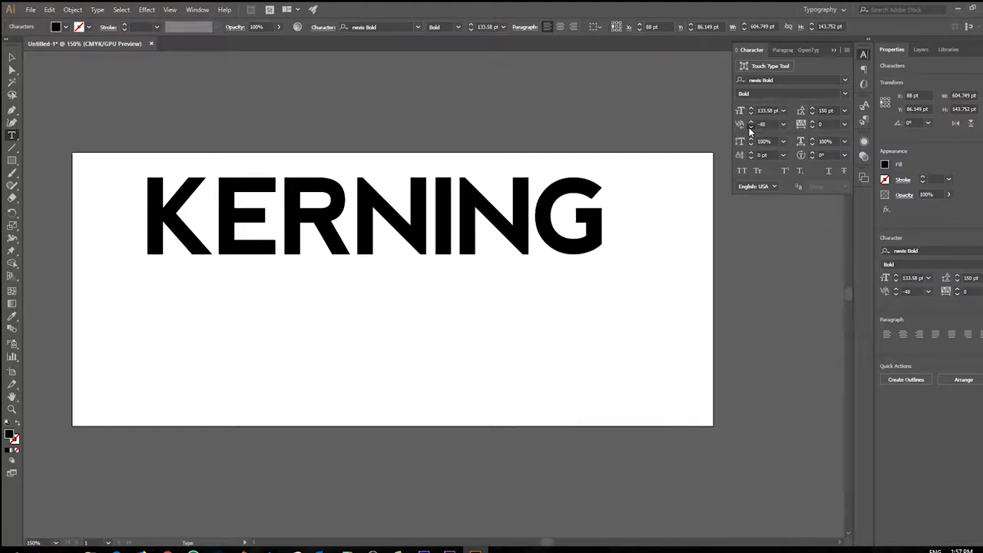
pyautogui.click(751, 129)
# Select the whole KERNING text object and raise its tracking to 2
pyautogui.click(10, 56)
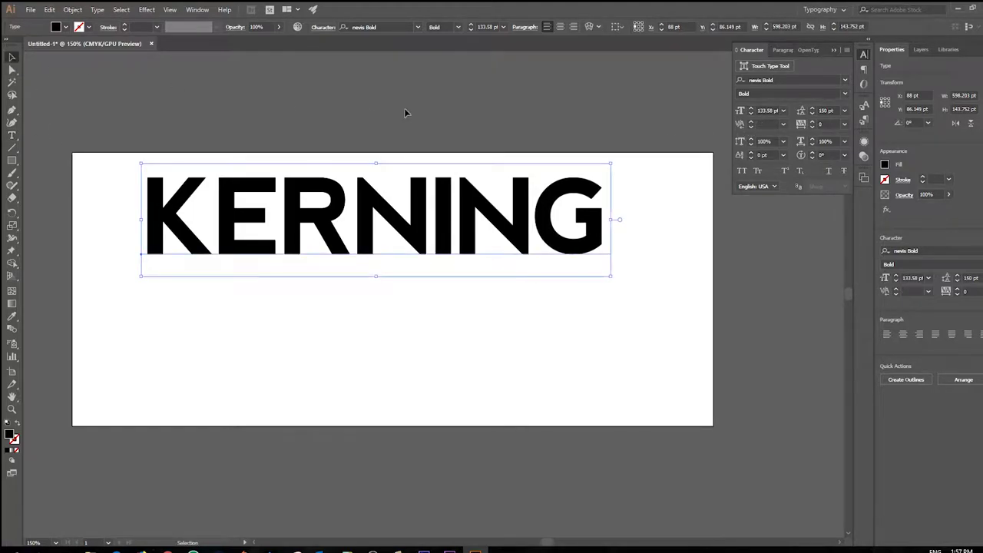
pyautogui.click(412, 113)
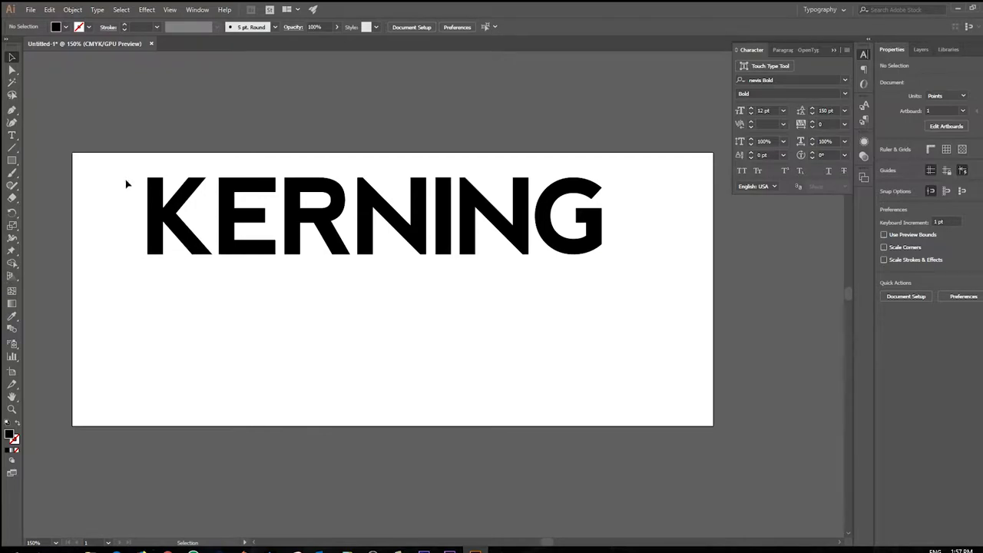
pyautogui.click(259, 230)
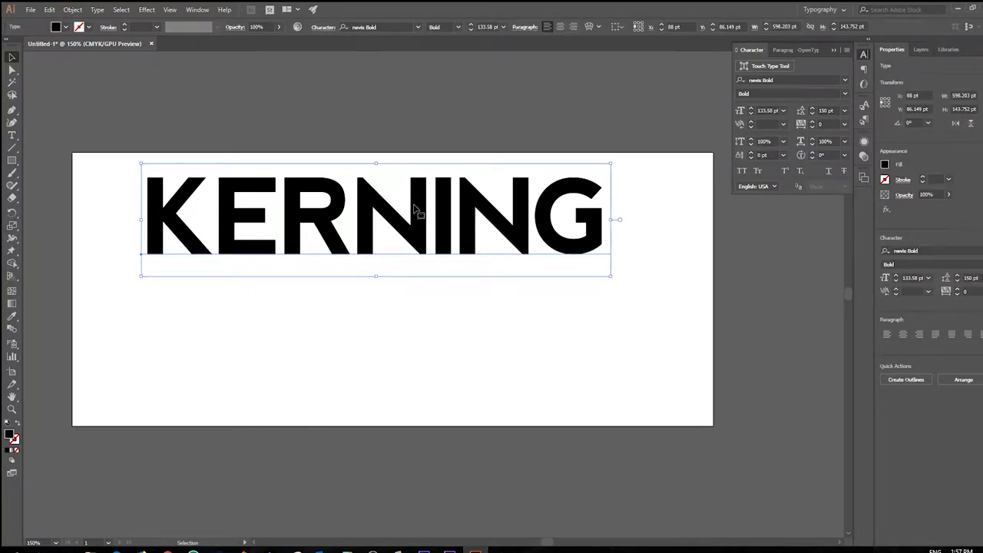
pyautogui.click(813, 120)
pyautogui.moveTo(813, 123); pyautogui.dragTo(815, 128)
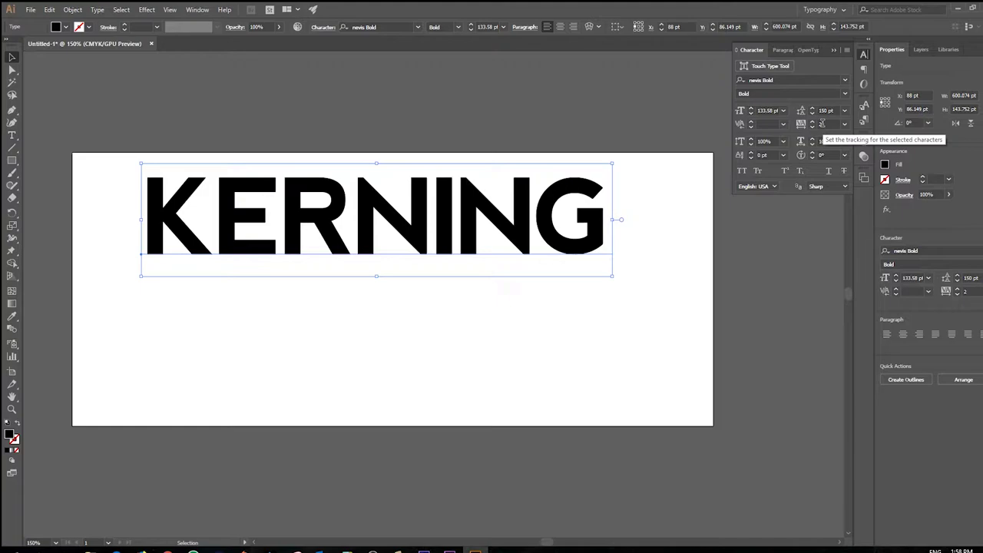
# Enter 0 in the Tracking field so KERNING keeps only its pair kerning
pyautogui.doubleClick(836, 124)
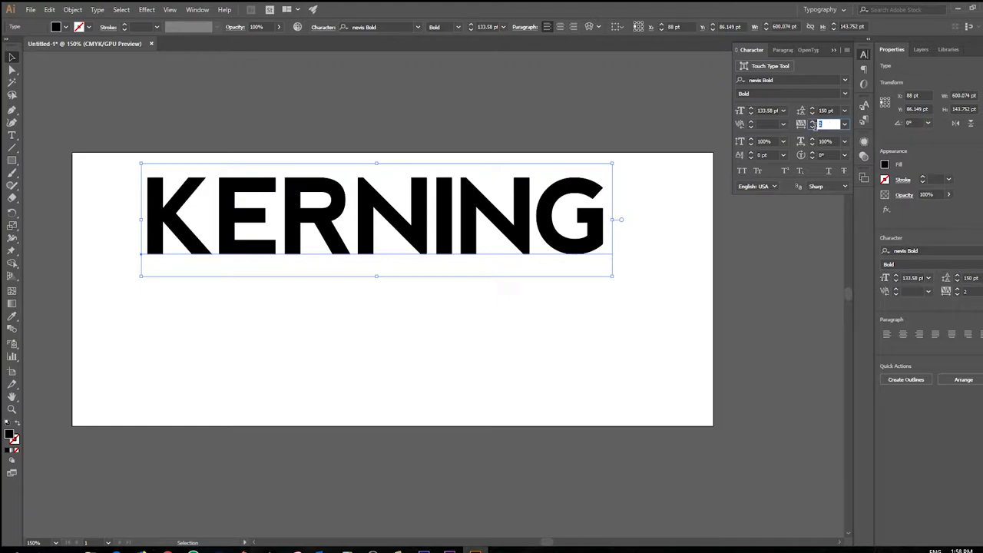
pyautogui.write('0')
pyautogui.press('Return')
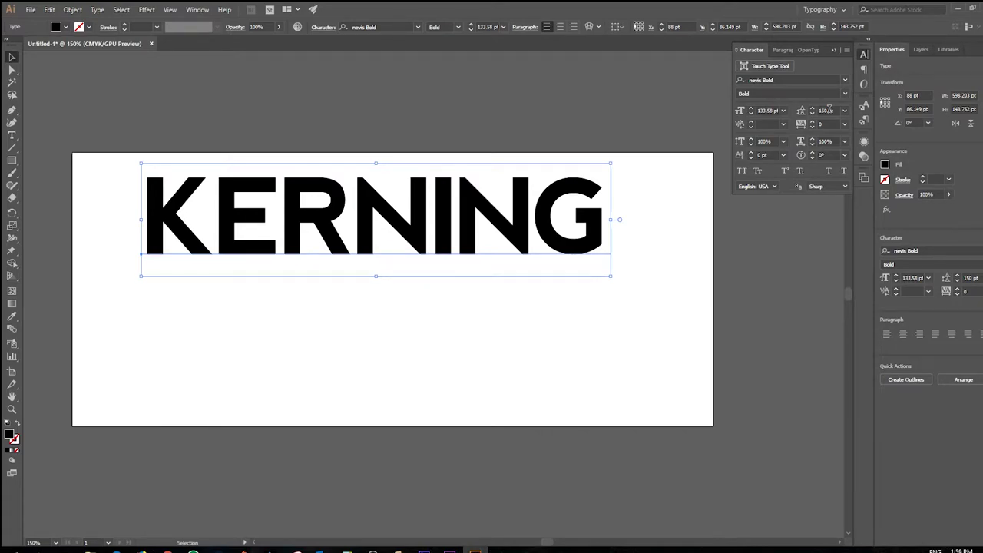
# Add a second line reading LEADING under KERNING and set the leading to 124 pt
pyautogui.doubleClick(605, 212)
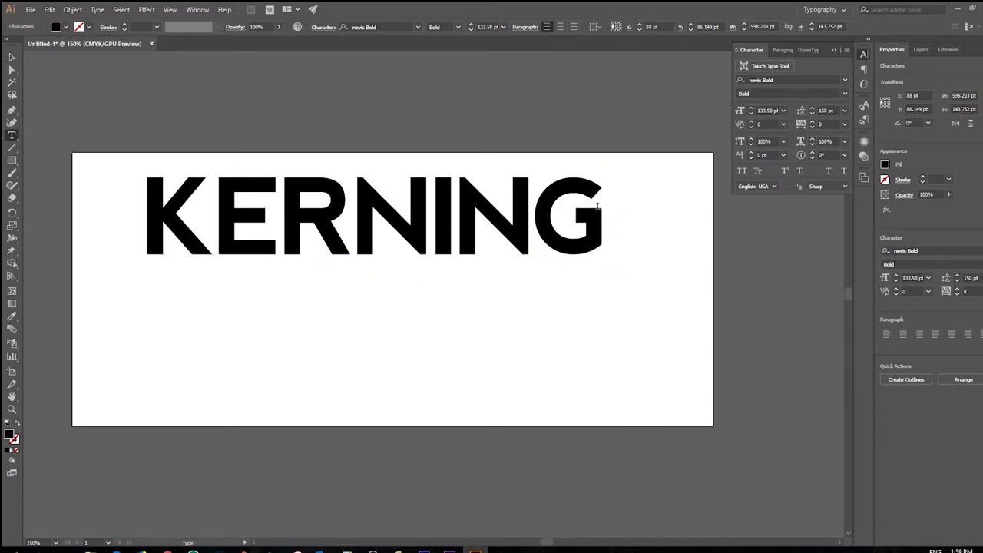
pyautogui.press('Return')
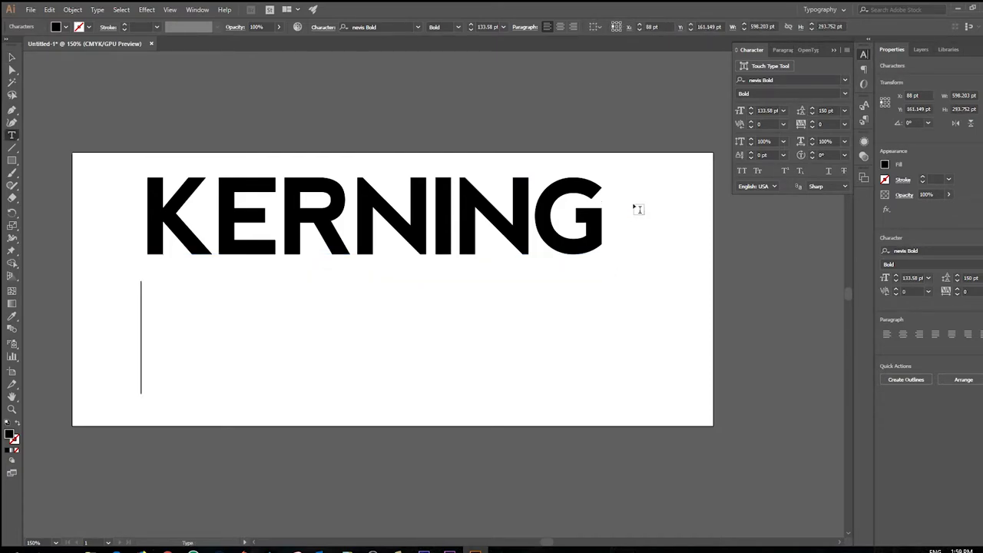
pyautogui.write('LEADING')
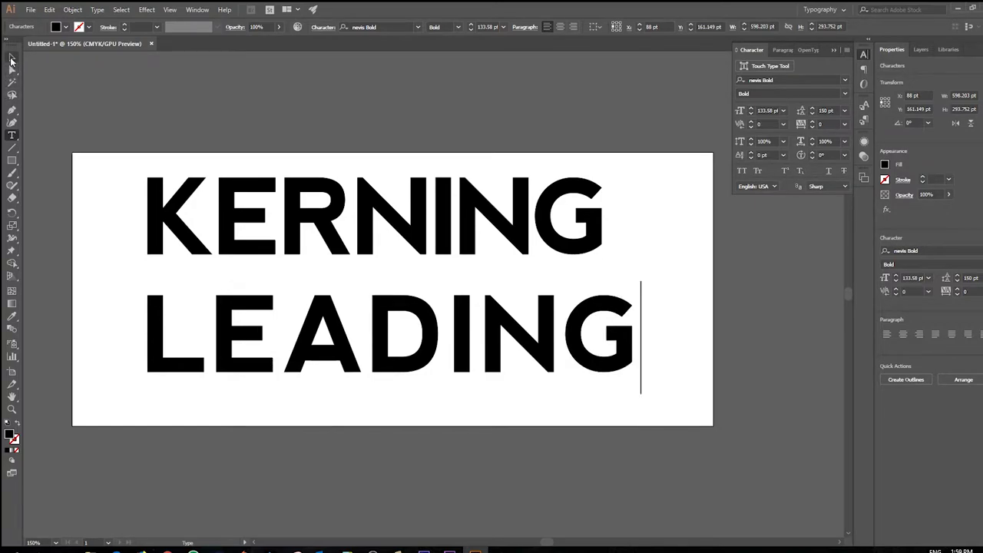
pyautogui.click(612, 213)
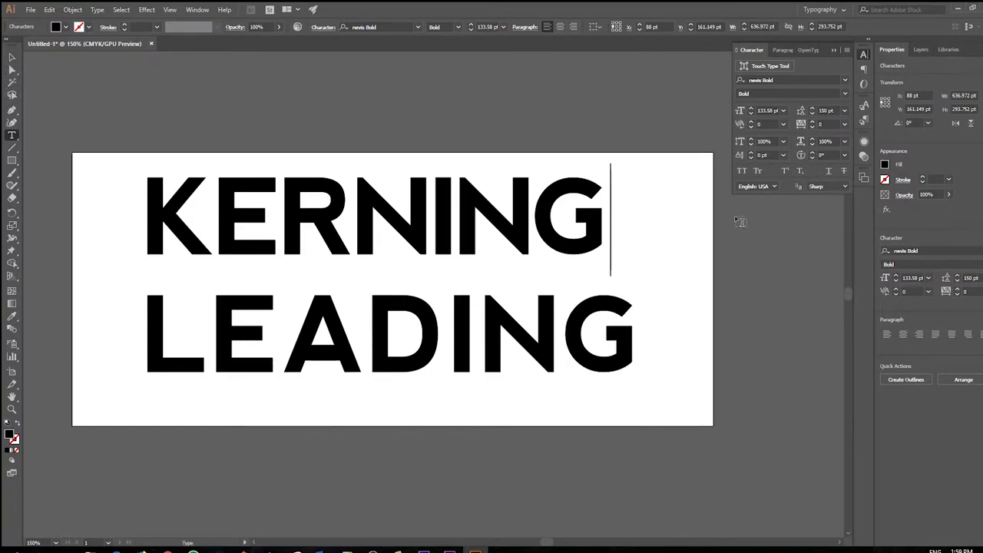
pyautogui.click(813, 115)
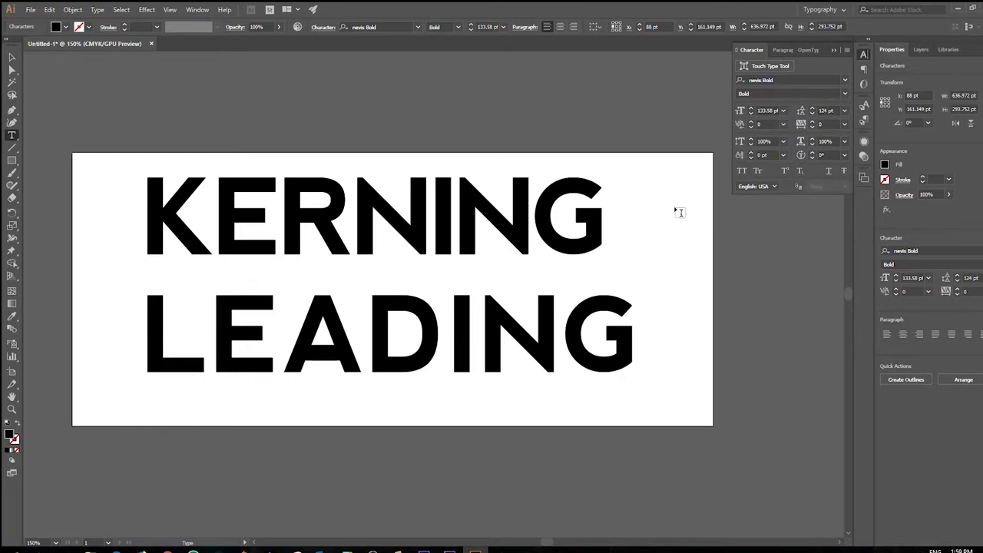
# Select the LEADING line, set its leading to 119 pt, then exit editing and deselect
pyautogui.moveTo(635, 330); pyautogui.dragTo(146, 338)
pyautogui.click(813, 112)
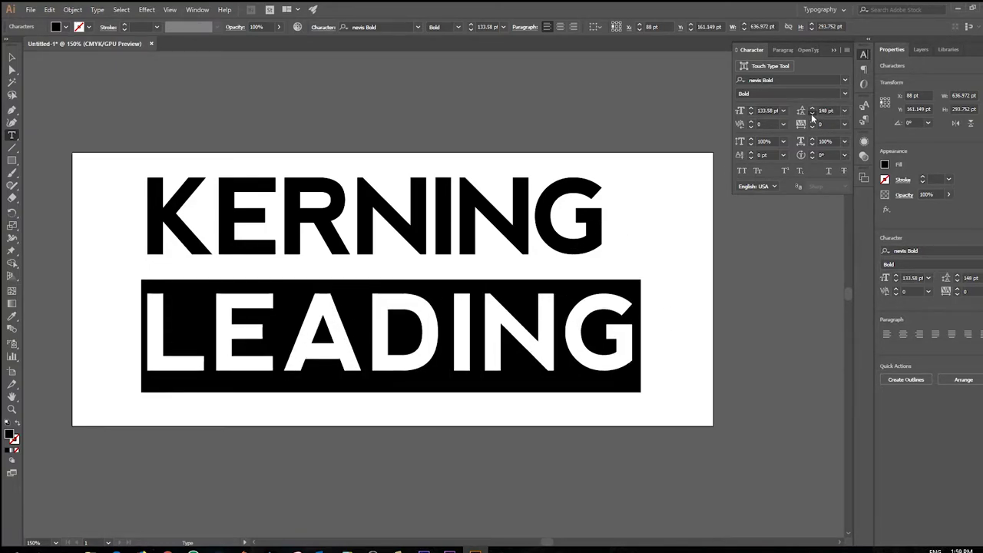
pyautogui.click(813, 116)
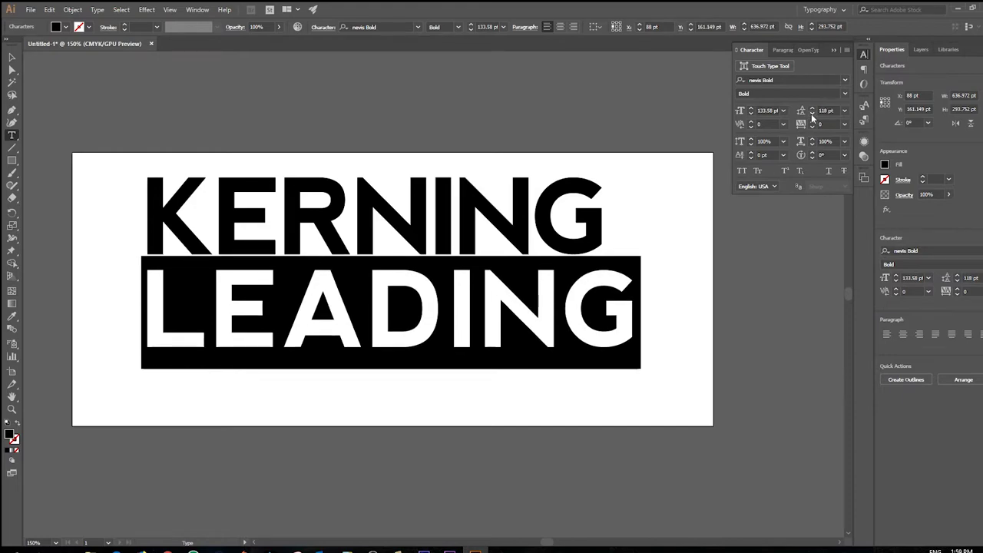
pyautogui.click(812, 107)
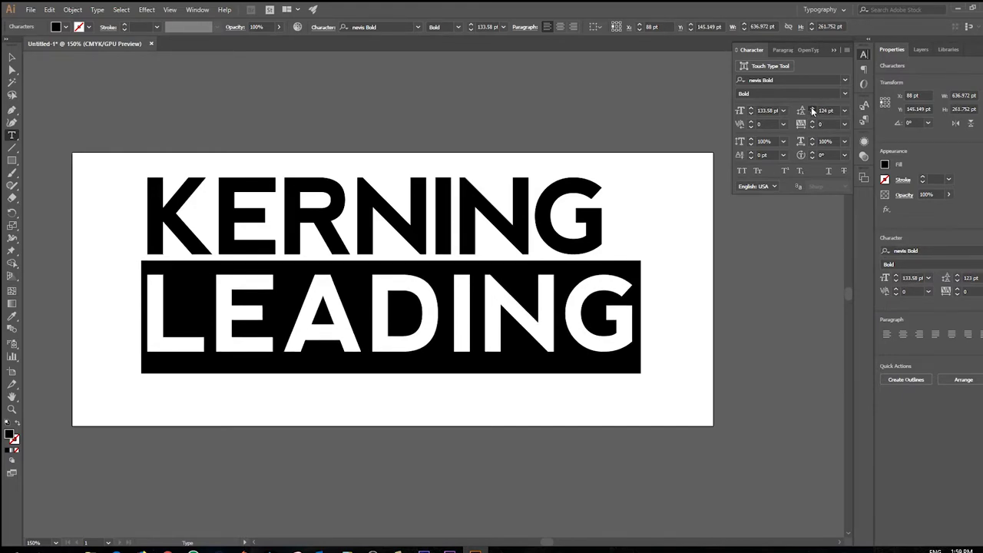
pyautogui.click(810, 111)
pyautogui.click(811, 111)
pyautogui.click(811, 111)
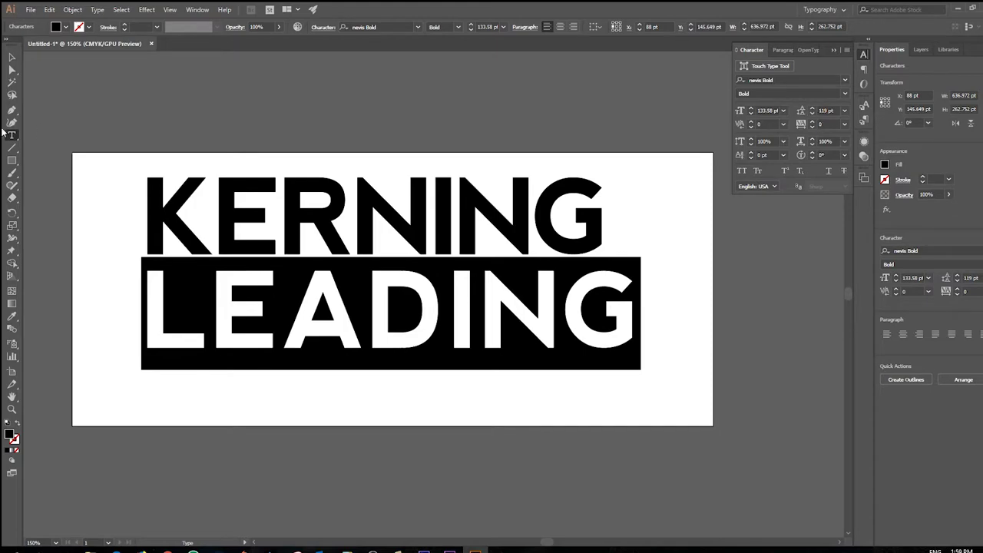
pyautogui.click(10, 62)
pyautogui.click(494, 129)
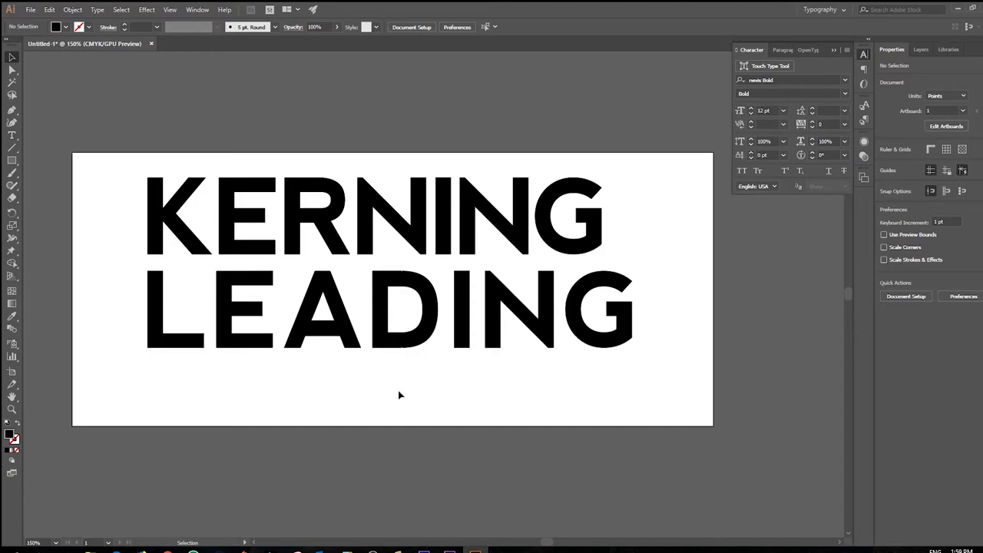
# Select the letters of LEADING, raise their tracking to 46, then exit editing and deselect
pyautogui.doubleClick(354, 327)
pyautogui.moveTo(154, 293); pyautogui.dragTo(641, 295)
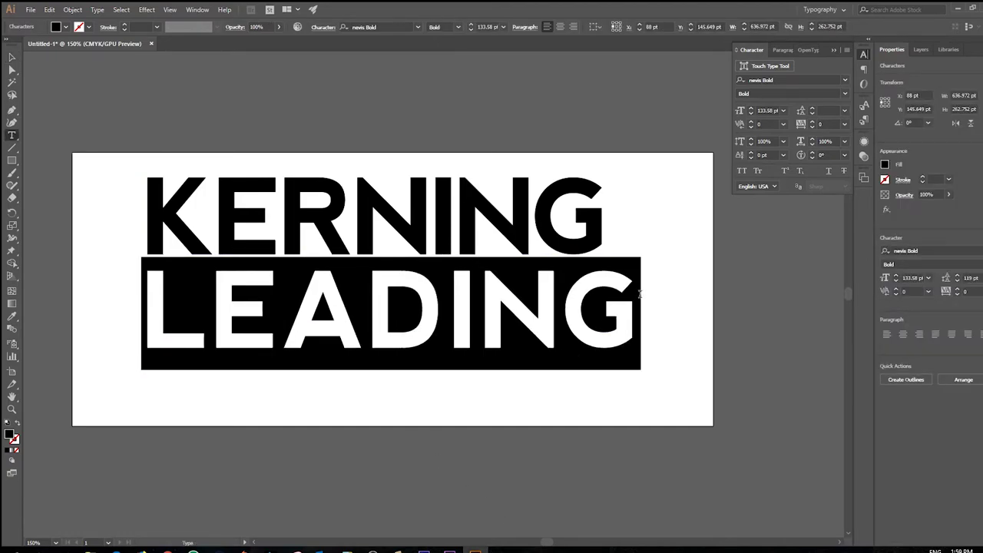
pyautogui.scroll(20, 814, 125)
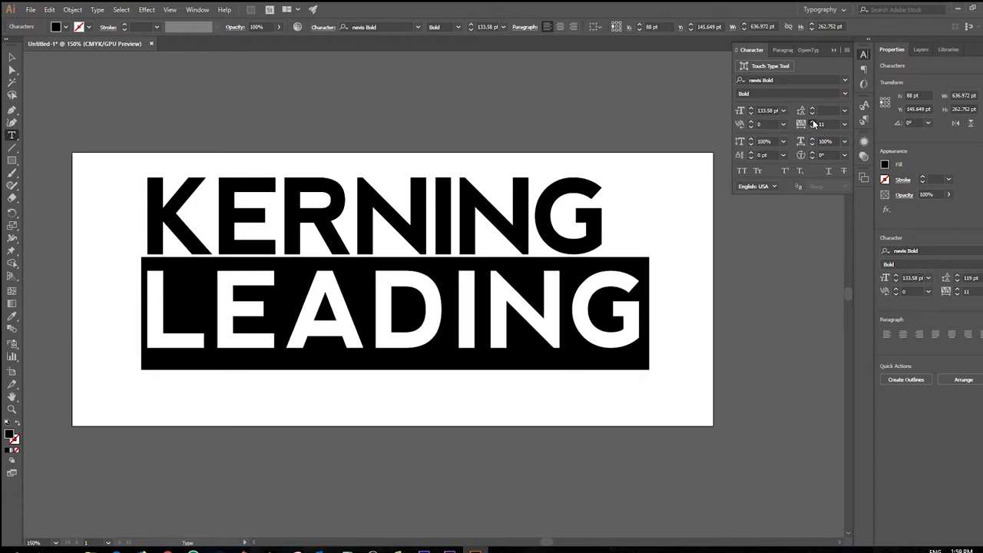
pyautogui.scroll(15, 814, 124)
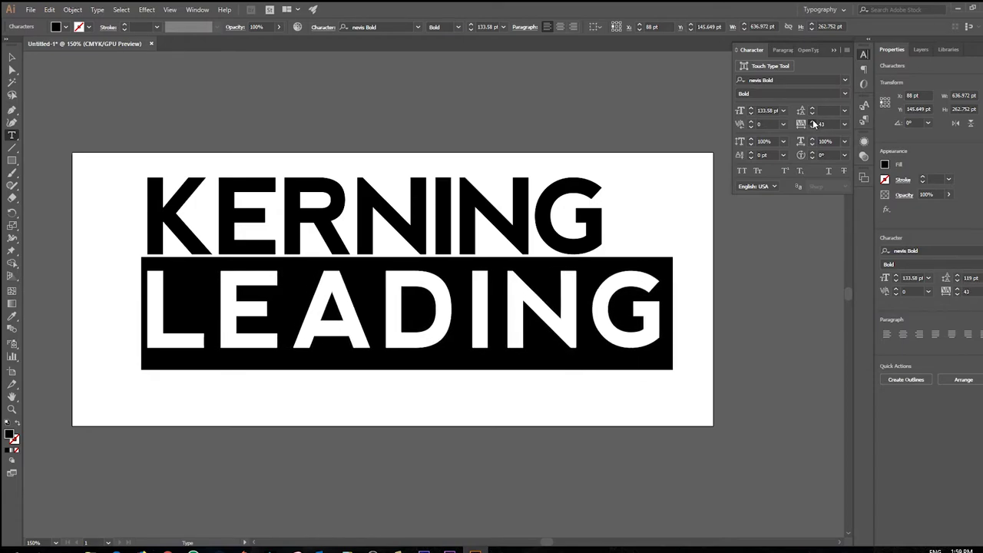
pyautogui.click(12, 57)
pyautogui.click(390, 118)
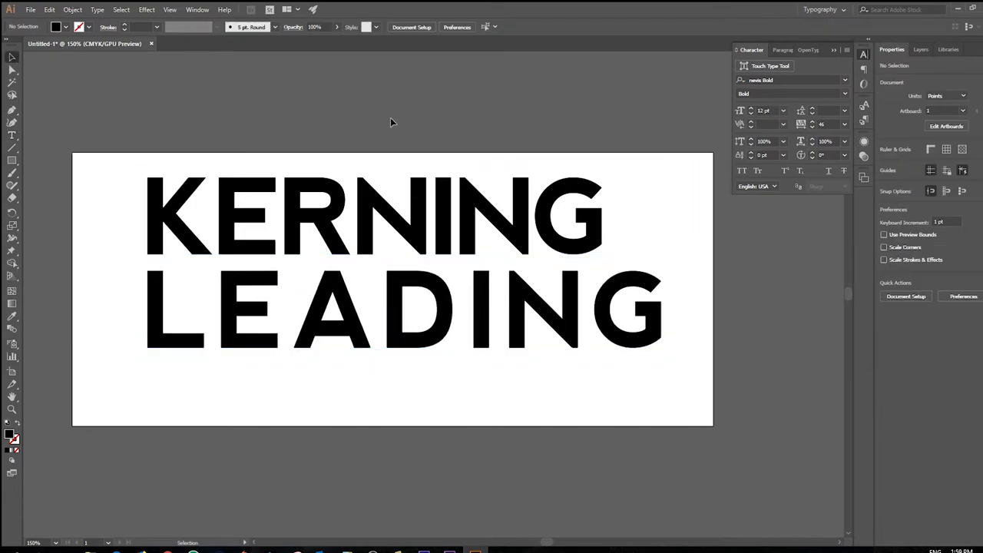